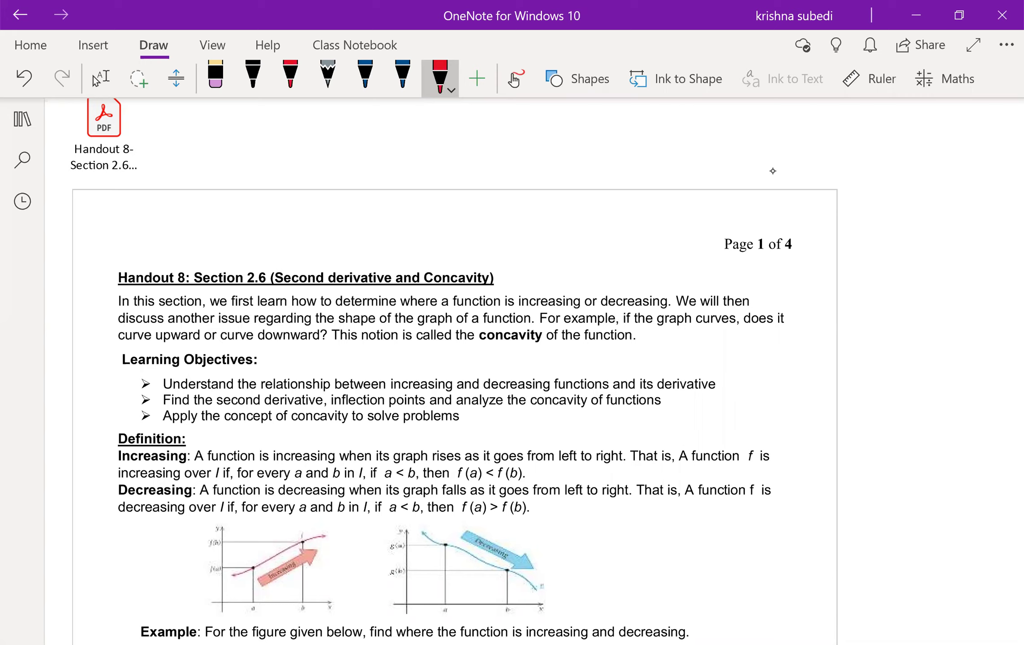
- Sketch a red S-curve in the right margin, label it concave down and concave up, and dot the inflection point
mouse_move(807, 382)
mouse_down()
mouse_move(871, 338)
mouse_move(936, 345)
mouse_move(949, 252)
mouse_up()
mouse_move(871, 329)
mouse_down()
mouse_move(873, 340)
mouse_move(827, 344)
mouse_move(844, 340)
mouse_up()
drag(844, 337, 866, 331)
drag(833, 349, 828, 362)
drag(835, 355, 910, 319)
drag(914, 317, 942, 301)
drag(904, 333, 924, 332)
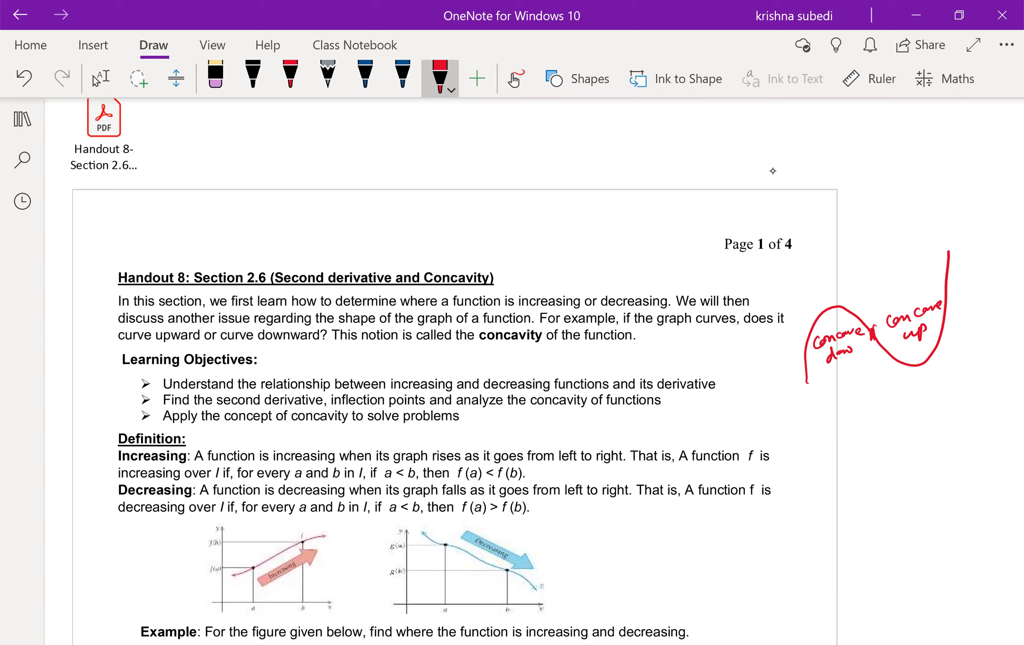
drag(873, 326, 876, 345)
- Scroll down slightly and underline the Definition: heading in red ink
scroll(773, 170, down, 3)
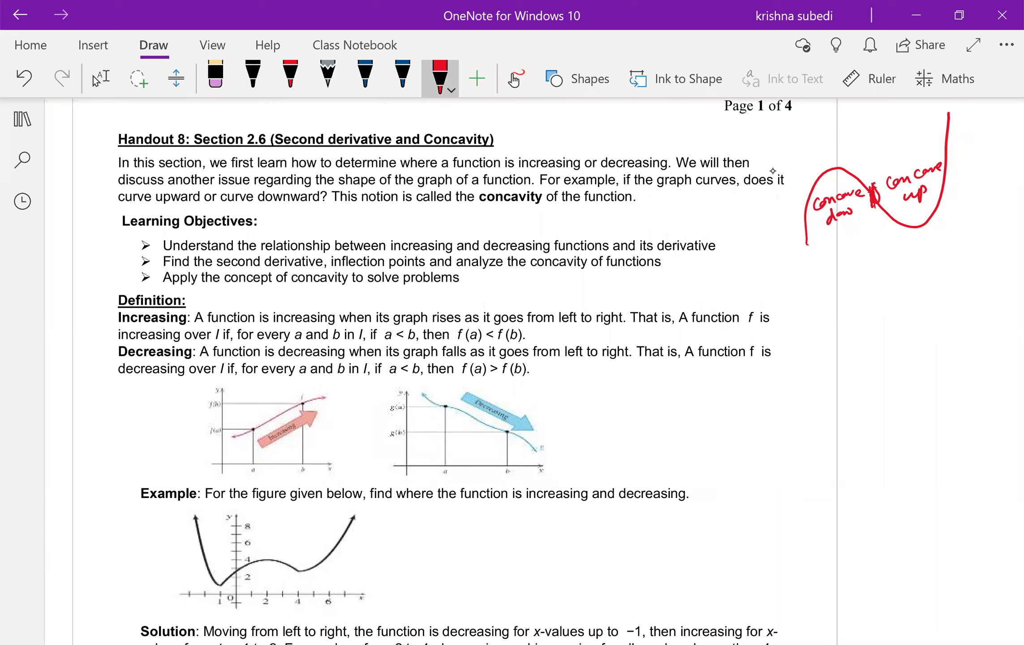
drag(119, 304, 184, 304)
- Circle a and b on the increasing graph, write a<b, f(a), f(b), trace the curve, and underline Decreasing
mouse_move(253, 462)
mouse_down()
mouse_move(300, 462)
mouse_move(274, 485)
mouse_up()
drag(280, 475, 287, 486)
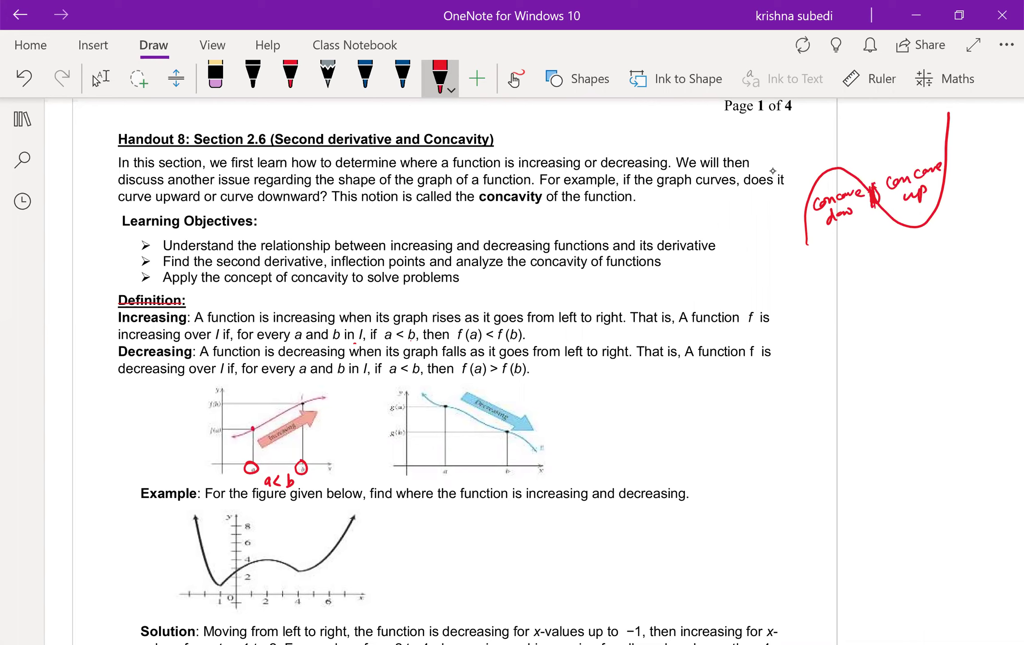
drag(245, 409, 228, 428)
drag(230, 418, 238, 417)
drag(242, 414, 254, 410)
drag(308, 380, 299, 397)
drag(298, 389, 307, 386)
drag(314, 382, 326, 388)
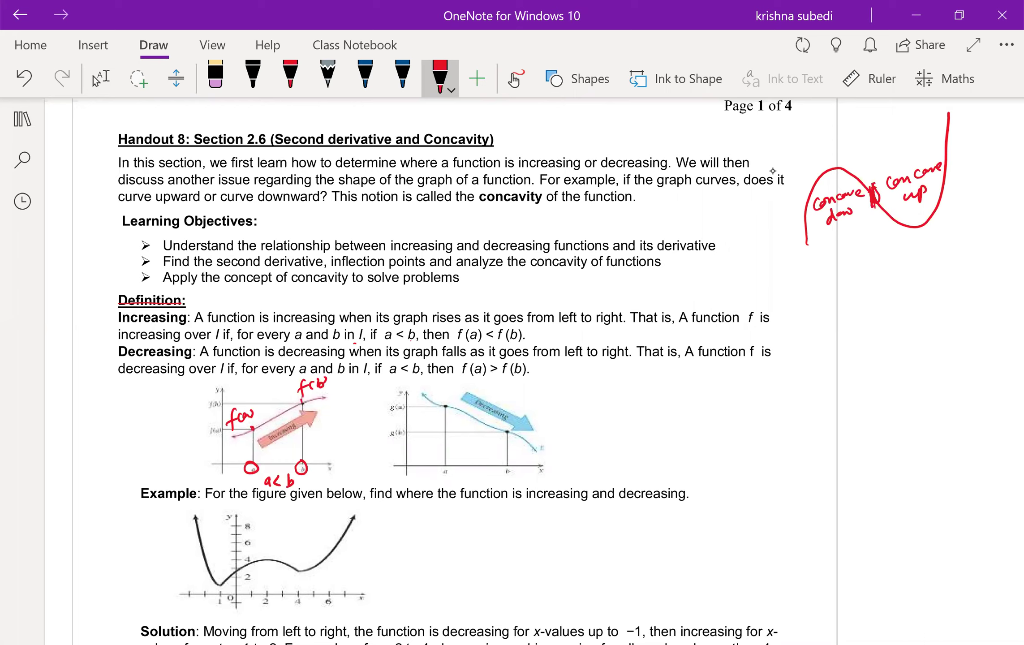
drag(254, 430, 291, 410)
drag(116, 364, 175, 362)
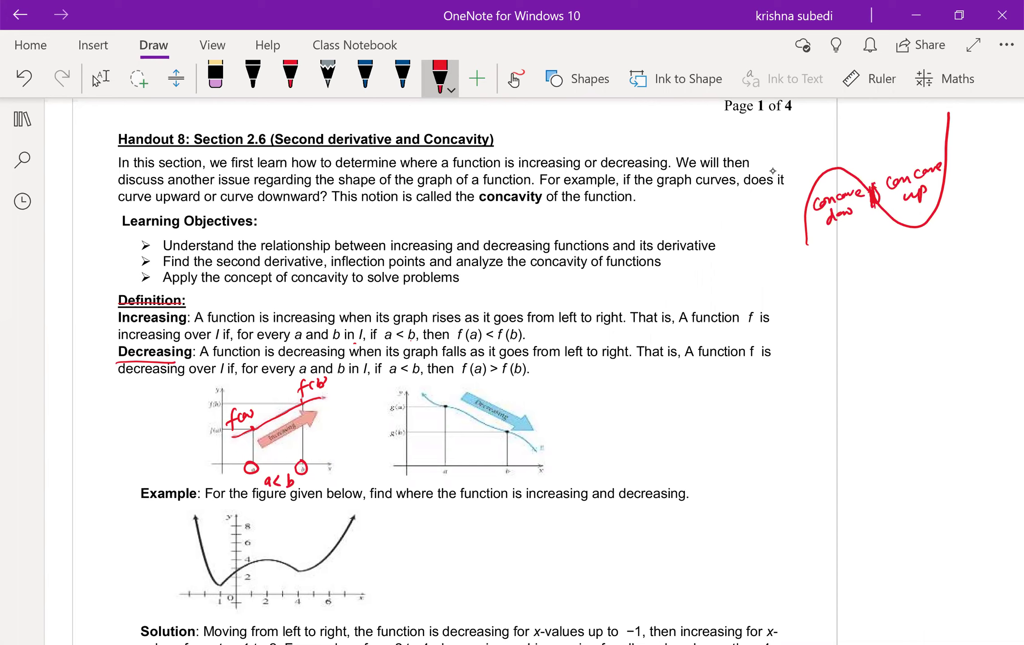
- On the decreasing graph, circle the a and b ticks and both points, labelling them f(a) and f(b)
drag(444, 466, 511, 468)
drag(443, 399, 446, 400)
mouse_move(511, 426)
mouse_down()
mouse_move(506, 439)
mouse_move(514, 428)
mouse_up()
drag(440, 379, 432, 392)
drag(428, 386, 438, 384)
mouse_move(447, 377)
mouse_down()
mouse_move(444, 390)
mouse_move(453, 387)
mouse_up()
drag(455, 376, 456, 386)
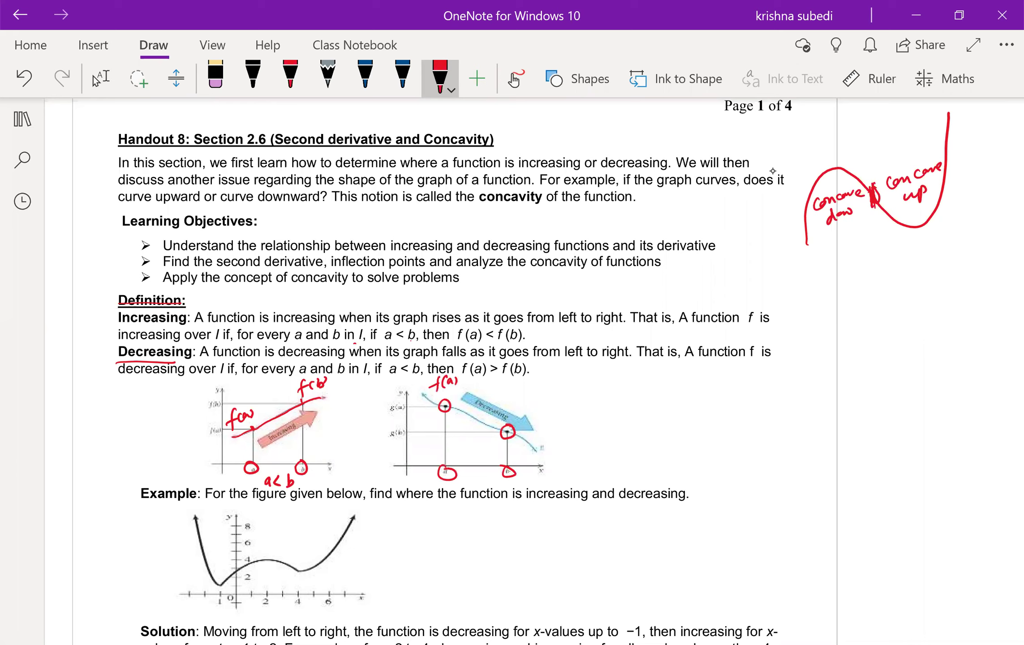
mouse_move(540, 405)
mouse_down()
mouse_move(530, 423)
mouse_move(541, 413)
mouse_up()
drag(548, 404, 546, 419)
drag(555, 403, 553, 413)
drag(562, 400, 561, 409)
- Trace the decreasing curve in red and draw a new pair of axes in the margin
drag(426, 397, 519, 438)
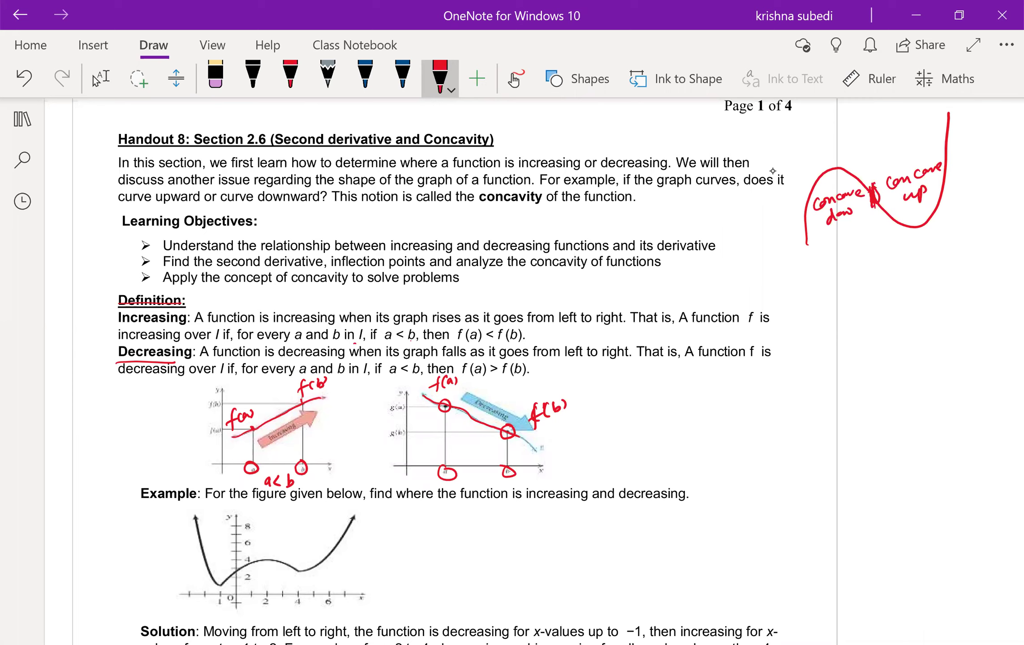
drag(763, 375, 778, 481)
drag(720, 453, 889, 438)
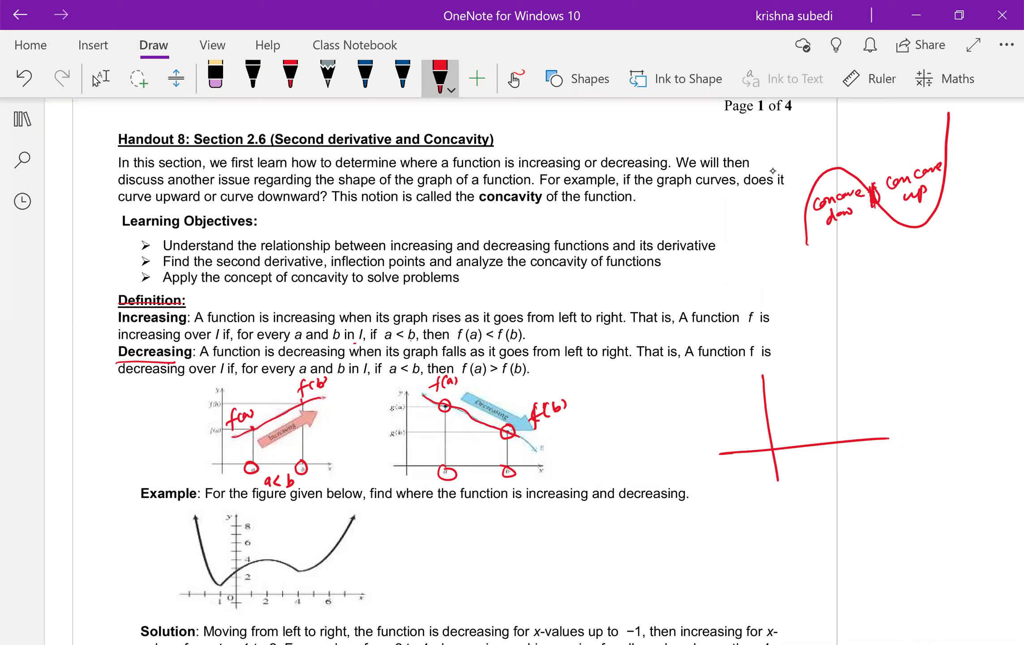
- Draw a rise-dip-rise curve on the margin axes with dashed drop lines, arrowheads, and y and 0 labels
drag(792, 408, 939, 324)
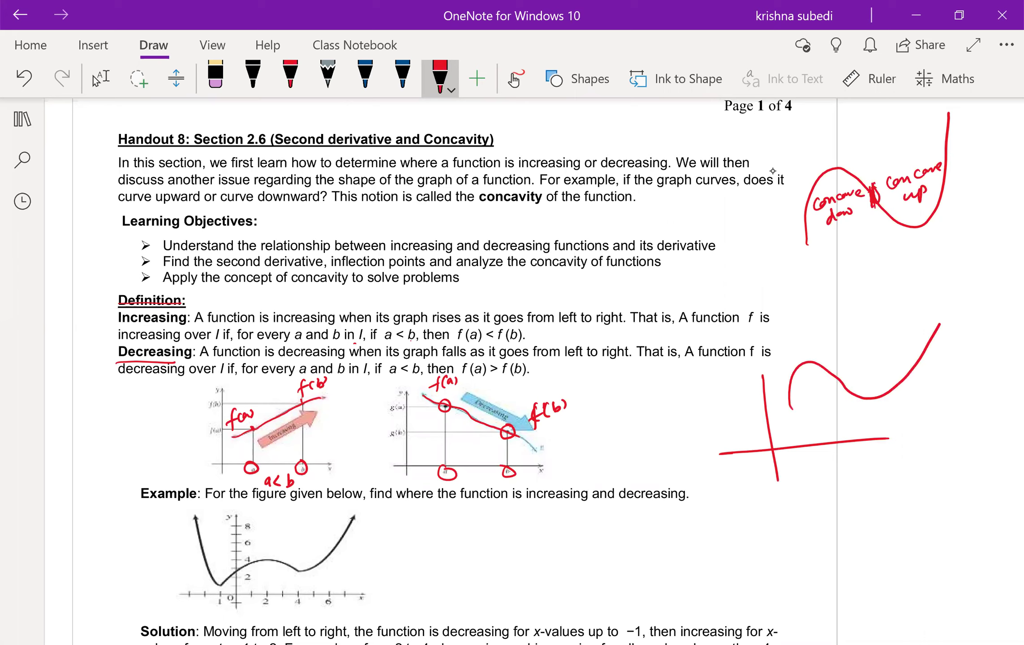
drag(873, 400, 874, 404)
drag(873, 412, 874, 418)
drag(878, 430, 879, 443)
drag(807, 363, 810, 372)
drag(928, 331, 939, 336)
drag(786, 406, 809, 373)
drag(746, 370, 748, 385)
drag(757, 460, 755, 461)
- Write 'increasing (-∞, a)' below the sketch and label the axis ticks a and b
mouse_move(753, 511)
mouse_down()
mouse_move(753, 524)
mouse_move(768, 522)
mouse_up()
drag(774, 515, 855, 510)
drag(866, 499, 924, 497)
mouse_move(835, 453)
mouse_down()
mouse_move(841, 466)
mouse_move(894, 454)
mouse_up()
mouse_move(874, 438)
mouse_down()
mouse_move(976, 429)
mouse_move(963, 435)
mouse_up()
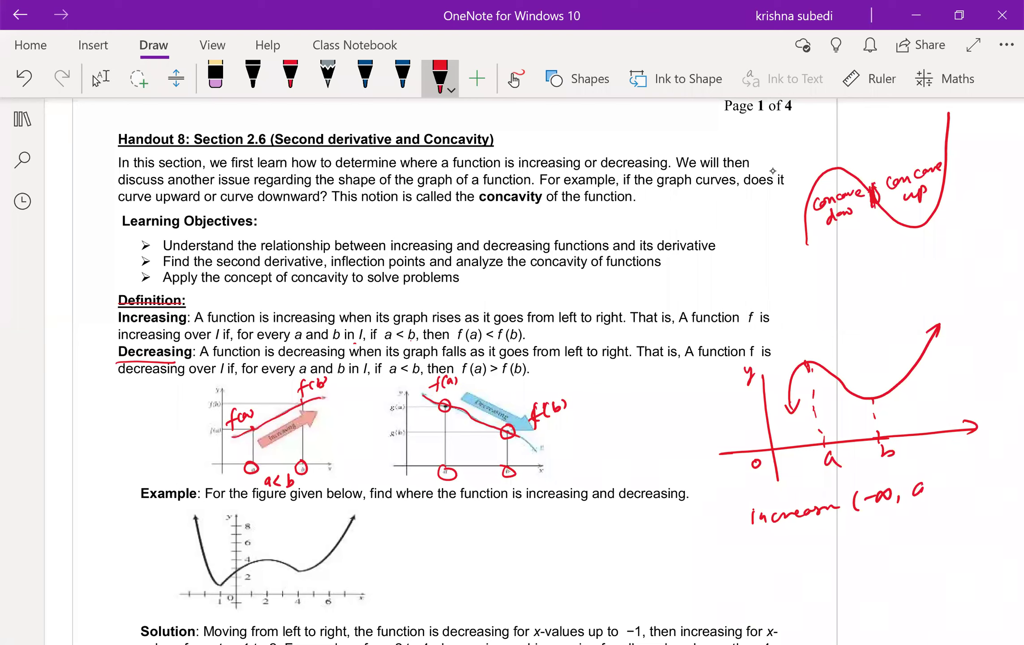
drag(927, 484, 926, 493)
drag(935, 474, 936, 495)
- Write 'decreasing (a, b)' beneath the increasing line
drag(764, 550, 769, 560)
mouse_move(773, 554)
mouse_down()
mouse_move(849, 536)
mouse_move(871, 550)
mouse_move(894, 545)
mouse_up()
drag(916, 526, 920, 541)
drag(936, 515, 944, 527)
drag(953, 510, 956, 530)
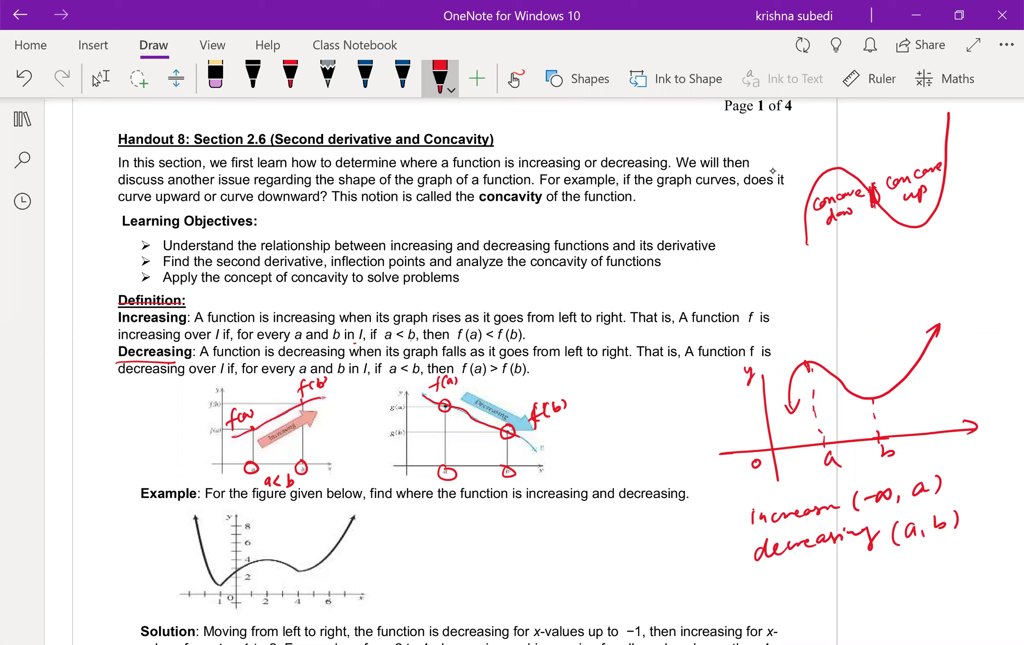
- Touch up the curve between peak and dip and complete the increasing interval with U(b,∞)
drag(830, 371, 859, 395)
mouse_move(948, 470)
mouse_down()
mouse_move(961, 468)
mouse_move(938, 487)
mouse_up()
scroll(772, 171, right, 2)
drag(951, 458, 958, 467)
drag(964, 465, 979, 453)
drag(990, 440, 989, 463)
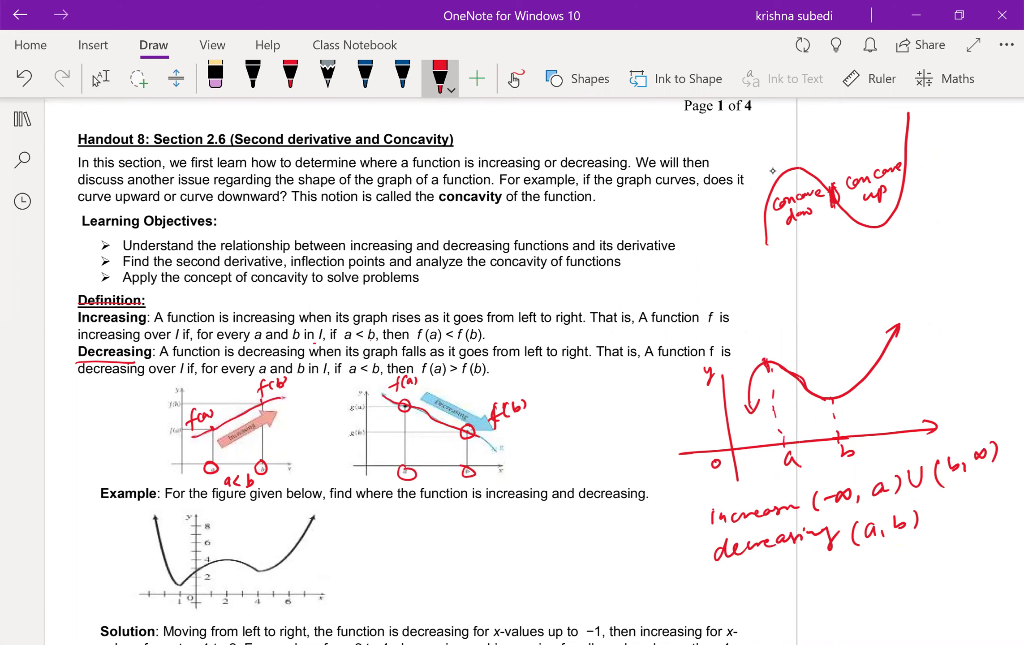
- Retrace the curve right of the peak, undo and redo that stroke, then scroll down to the Solution section
mouse_move(799, 379)
mouse_down()
mouse_move(829, 396)
mouse_move(797, 391)
mouse_move(810, 394)
mouse_up()
key(ctrl+z)
key(ctrl+y)
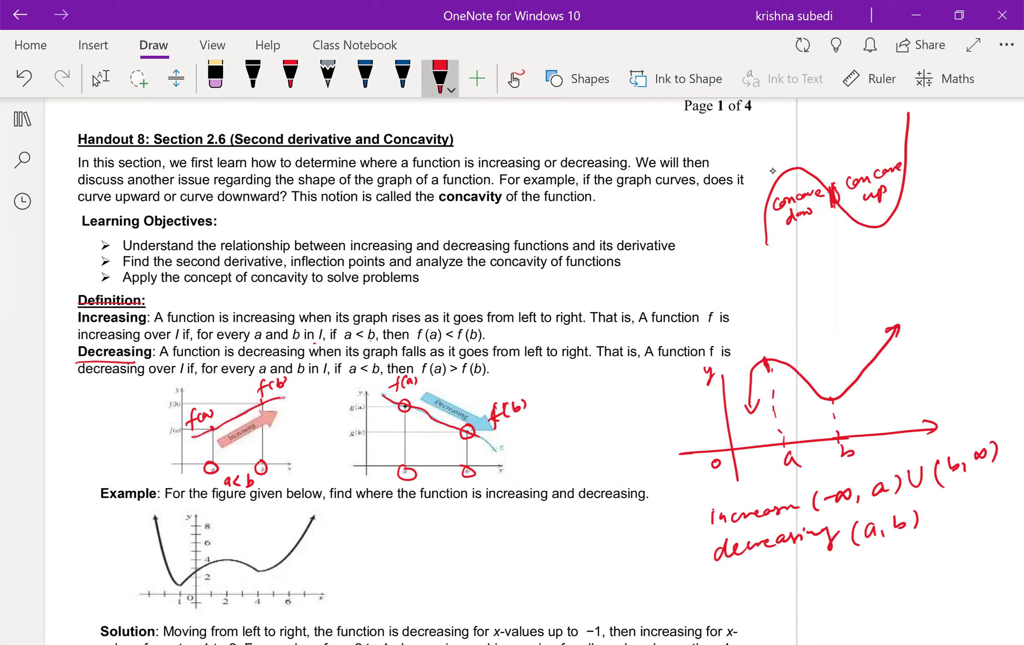
scroll(773, 171, down, 3)
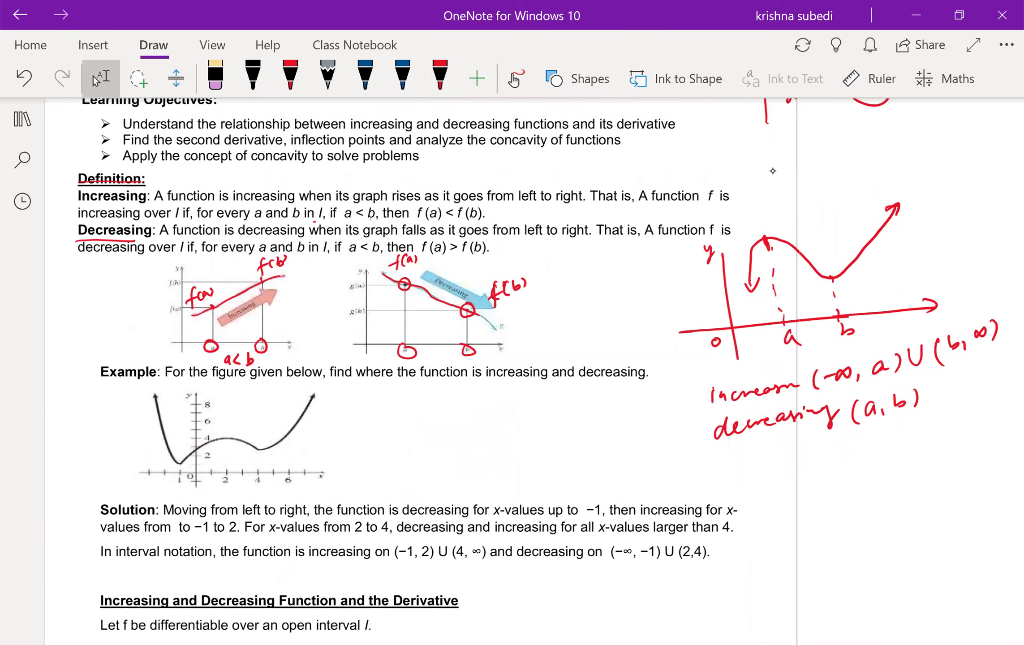
scroll(772, 171, down, 2)
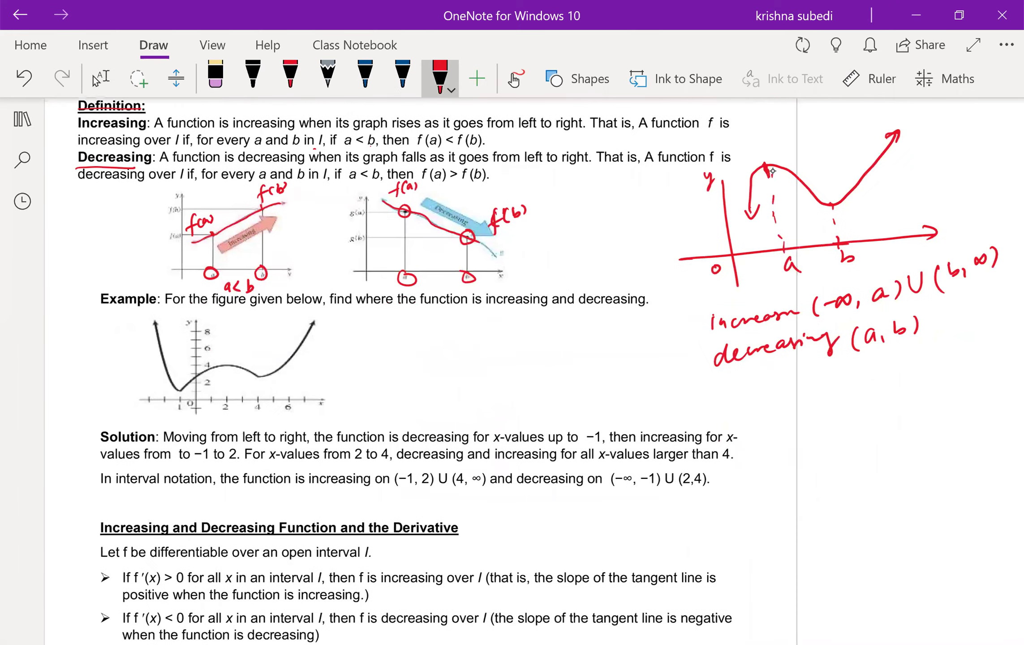
- Underline Example, trace the graph's falling left branch, and write 'decreasing: (-∞,' beside it
drag(93, 309, 151, 307)
drag(155, 324, 179, 393)
click(381, 330)
mouse_move(372, 330)
mouse_down()
mouse_move(375, 340)
mouse_move(468, 320)
mouse_move(469, 344)
mouse_up()
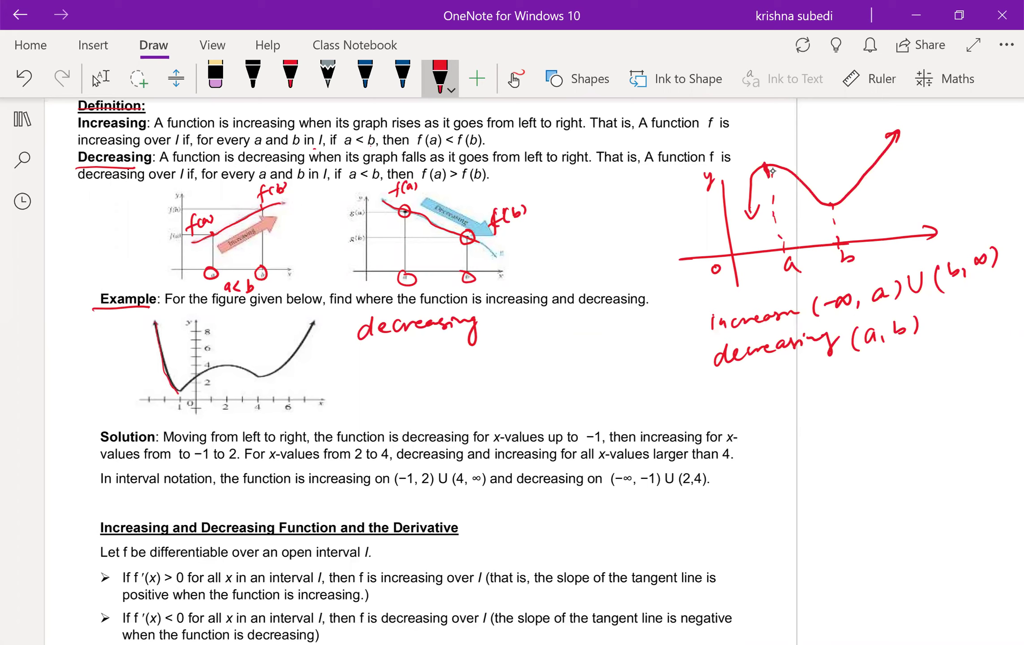
click(492, 319)
click(491, 330)
click(523, 321)
click(528, 319)
mouse_move(518, 314)
mouse_down()
mouse_move(515, 335)
mouse_move(552, 320)
mouse_up()
drag(559, 324, 557, 333)
- Mark −1 and 2 on the example graph and finish the first interval as (-∞,1)
drag(180, 406, 179, 416)
drag(571, 314, 581, 334)
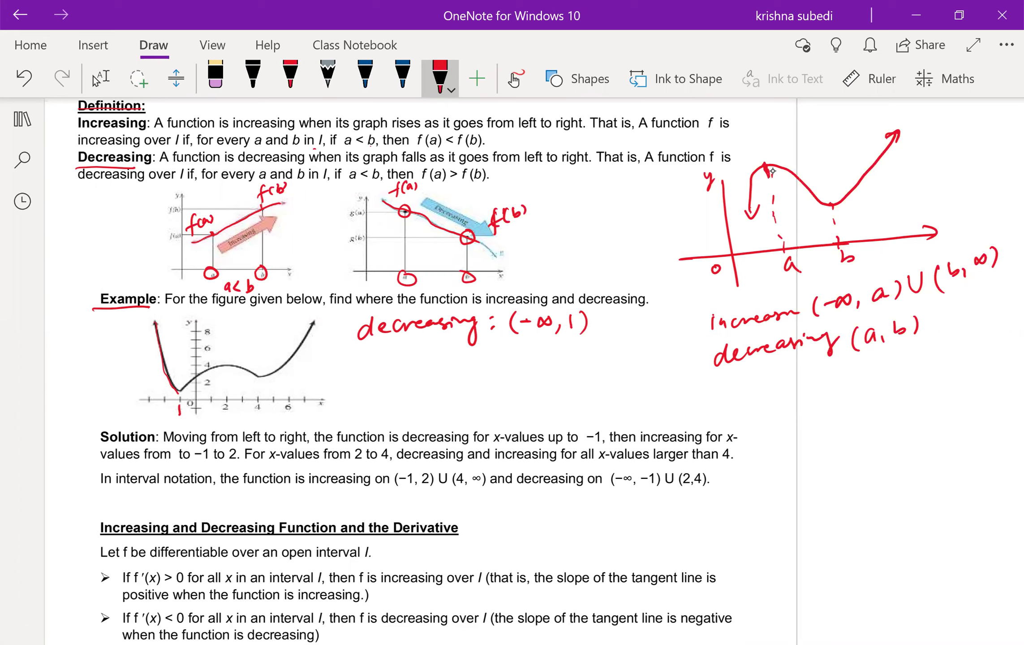
drag(228, 365, 228, 400)
- Write 'increasing: (1,2)' below the decreasing line
mouse_move(364, 361)
mouse_down()
mouse_move(361, 375)
mouse_move(377, 373)
mouse_up()
mouse_move(384, 366)
mouse_down()
mouse_move(427, 364)
mouse_move(446, 384)
mouse_up()
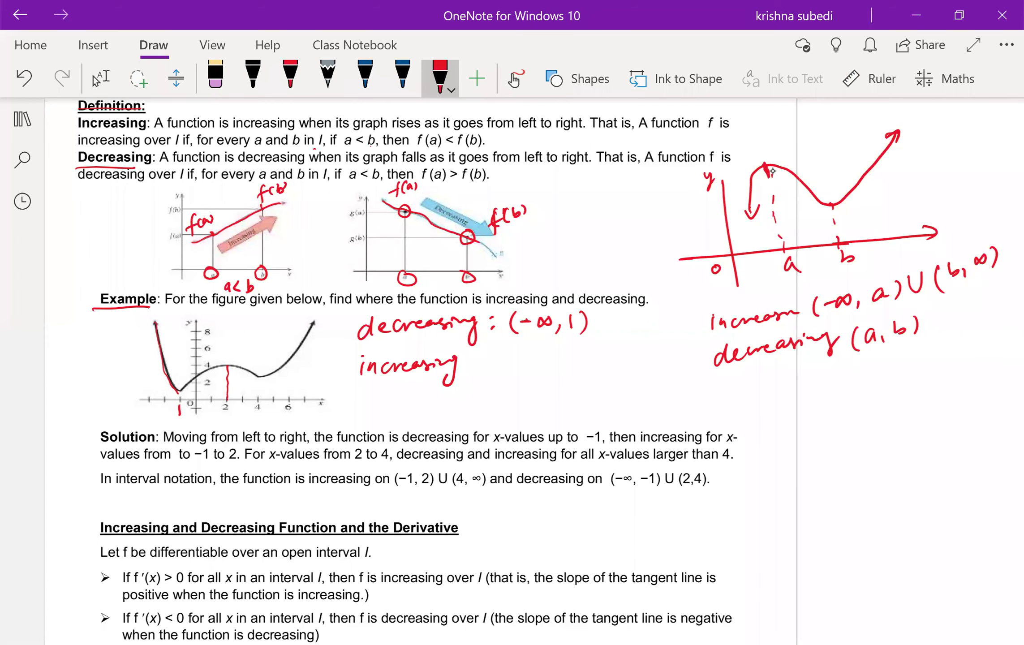
click(479, 360)
click(480, 366)
drag(512, 349, 505, 375)
drag(520, 354, 519, 373)
drag(532, 365, 531, 370)
drag(539, 356, 562, 362)
- Draw a dashed line down to 4, extend decreasing with U(2,4), and start a union after (1,2)
drag(257, 388, 256, 392)
drag(257, 396, 258, 403)
drag(593, 310, 605, 310)
drag(618, 308, 614, 333)
click(633, 328)
mouse_move(621, 317)
mouse_down()
mouse_move(632, 329)
mouse_move(657, 317)
mouse_move(654, 329)
mouse_up()
drag(660, 308, 651, 340)
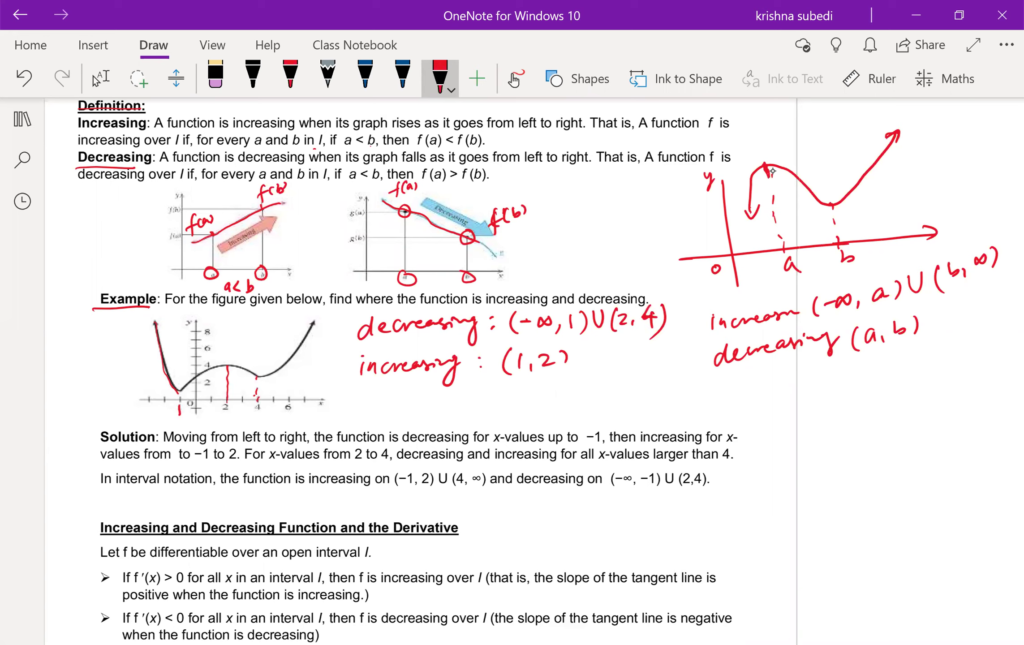
click(601, 352)
drag(577, 352, 606, 374)
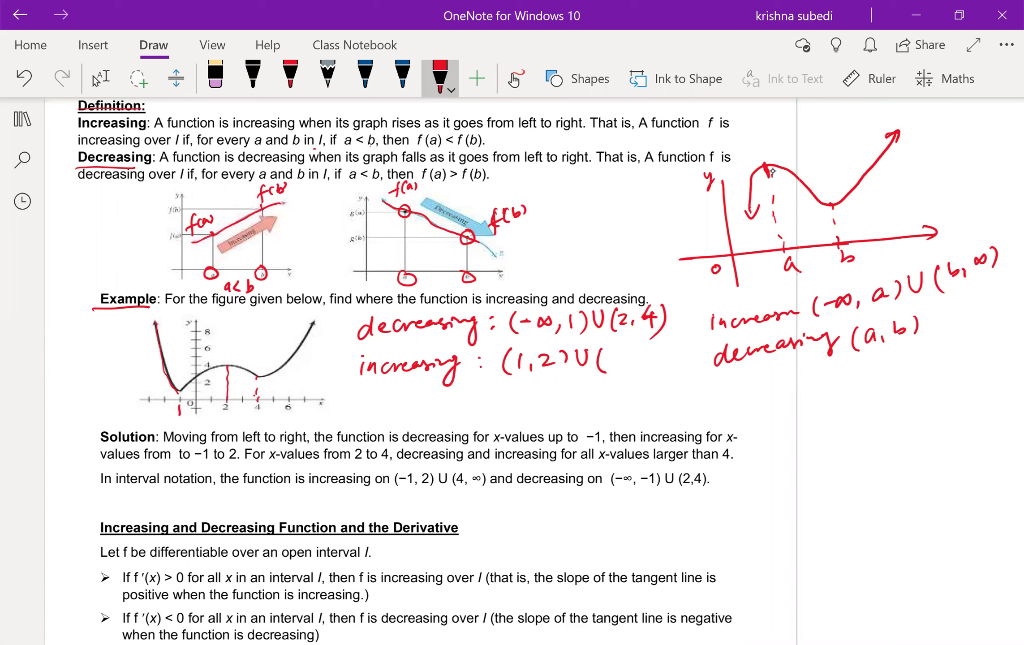